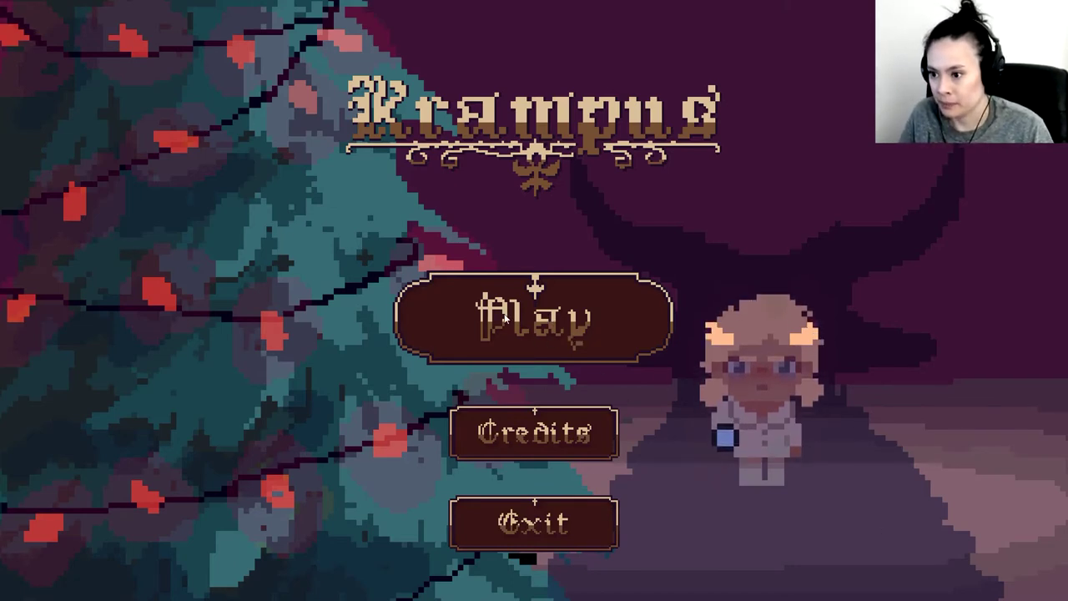
# Step: Choose Play on the Krampus title menu to begin the first dark level
pyautogui.click(594, 338)
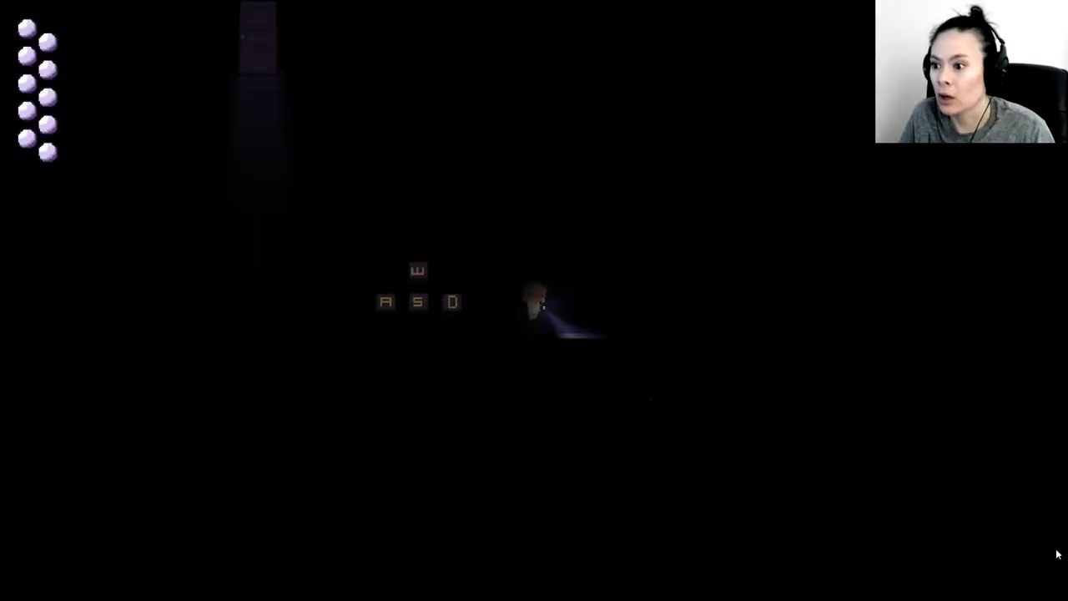
# Step: Walk the girl through the dark room to the door and around the checkered room
pyautogui.press('s')
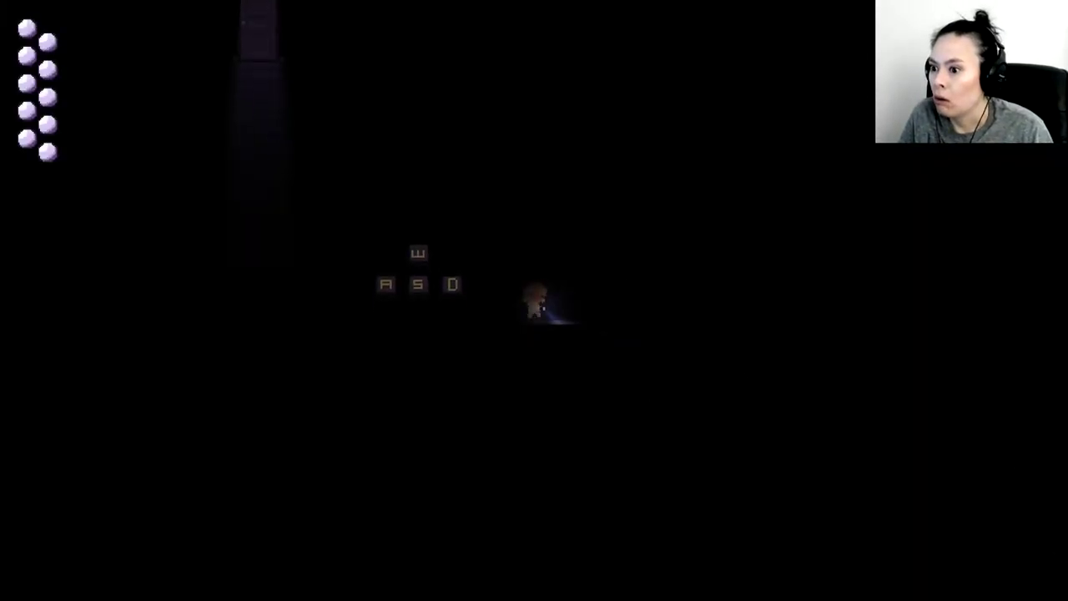
pyautogui.press('a')
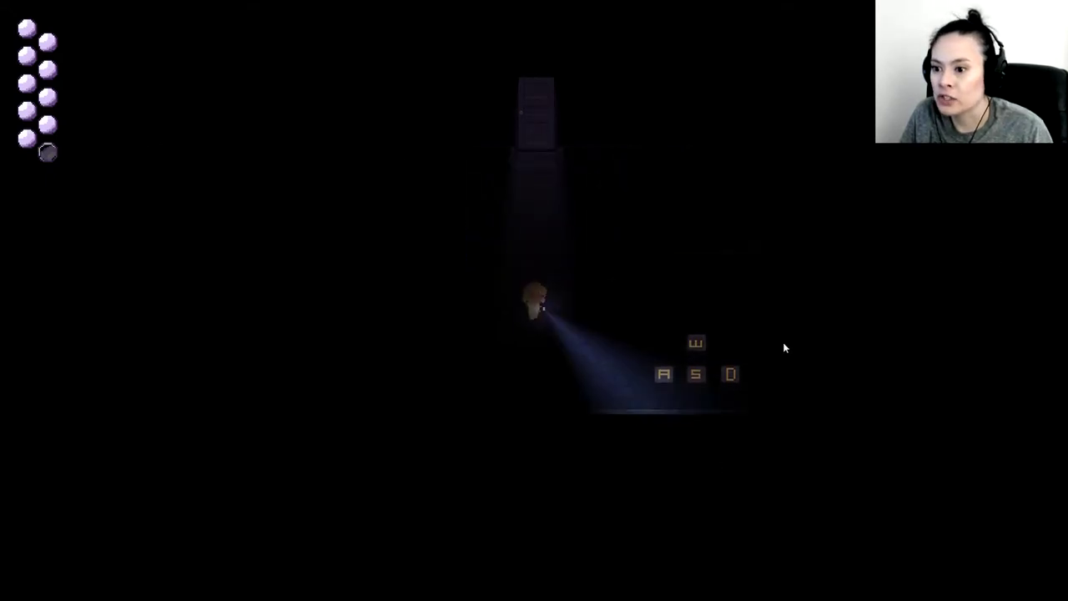
pyautogui.press('w')
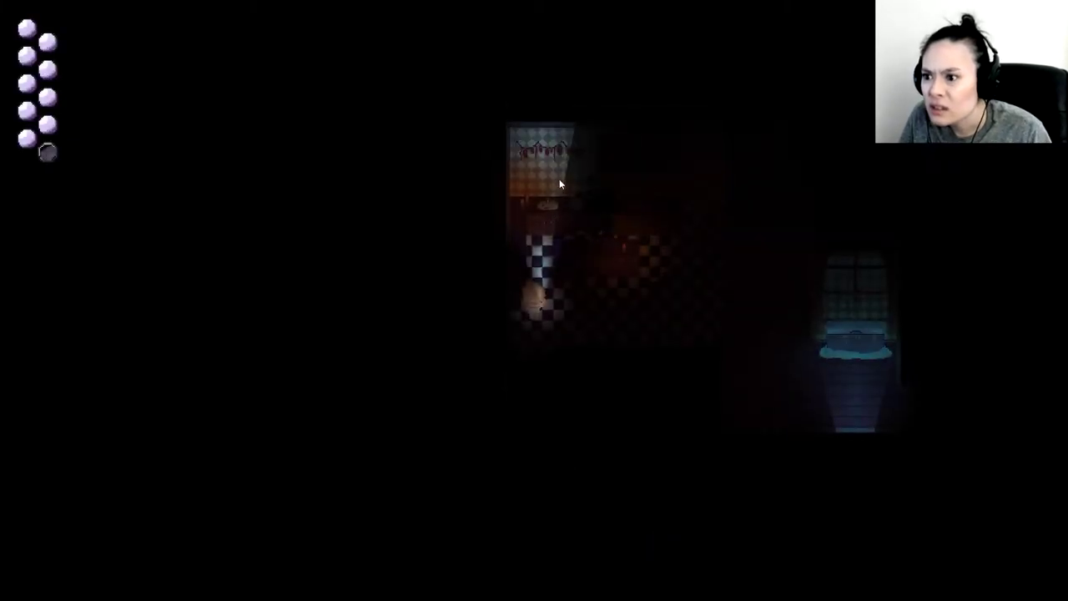
pyautogui.press('s')
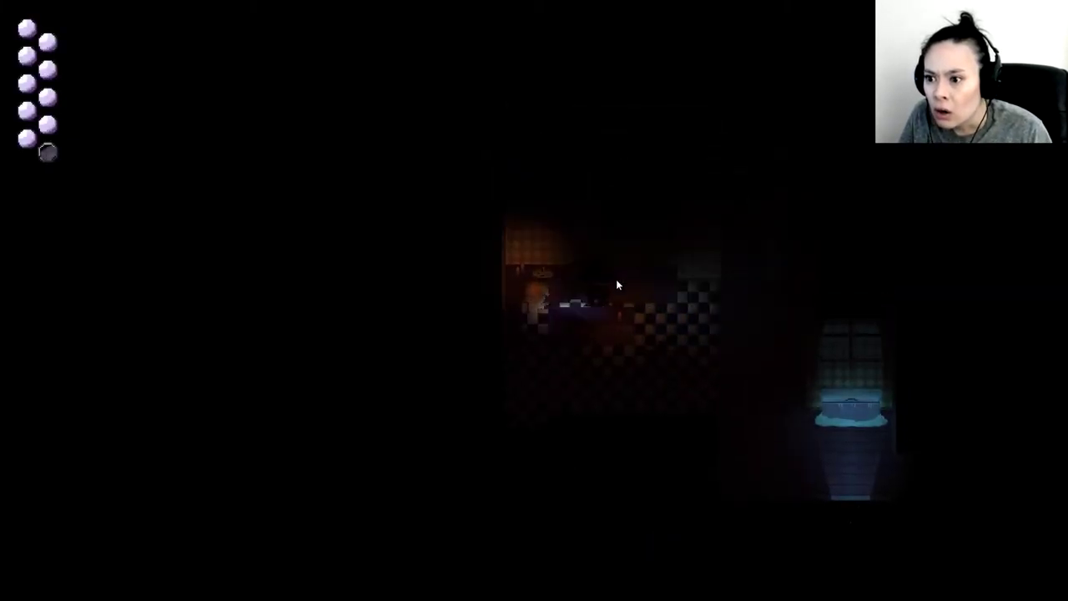
pyautogui.press('w')
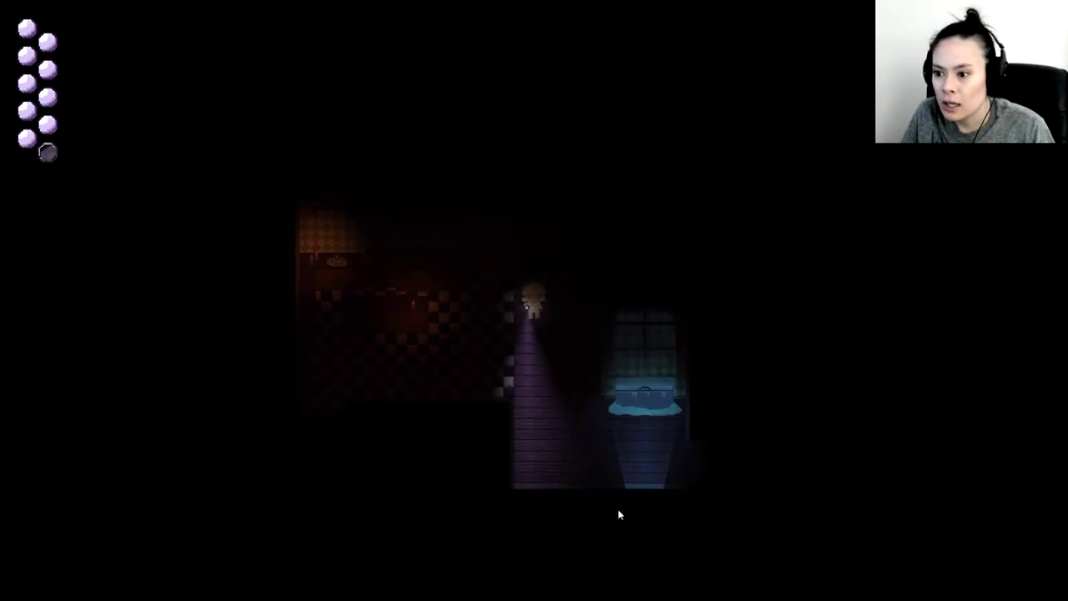
# Step: Walk into the bathroom to the bathtub, then back out to the checkered room
pyautogui.press('s')
pyautogui.press('d')
pyautogui.press('w')
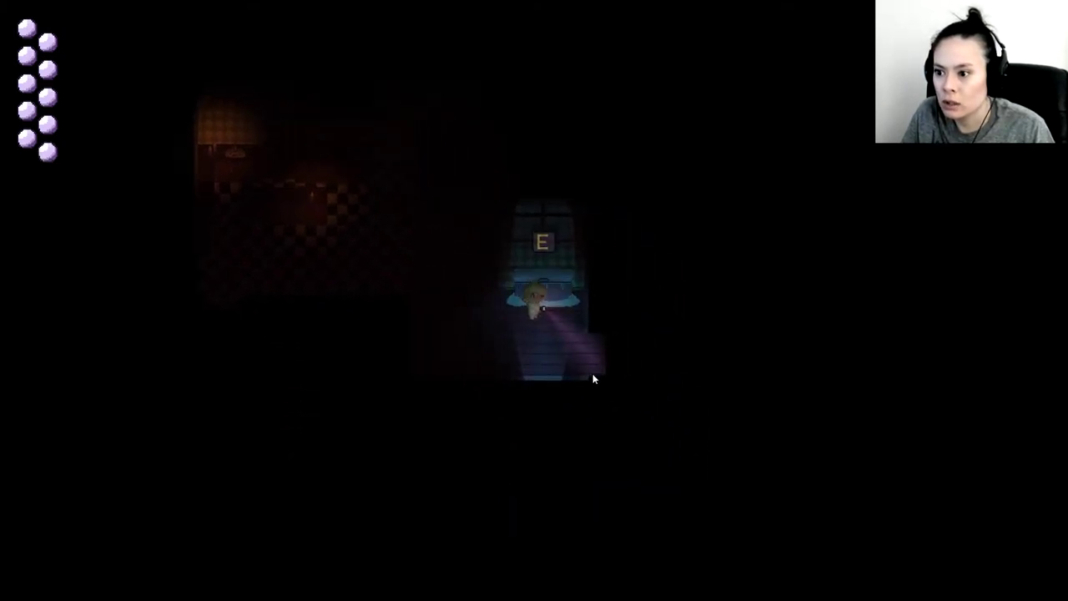
pyautogui.press('s')
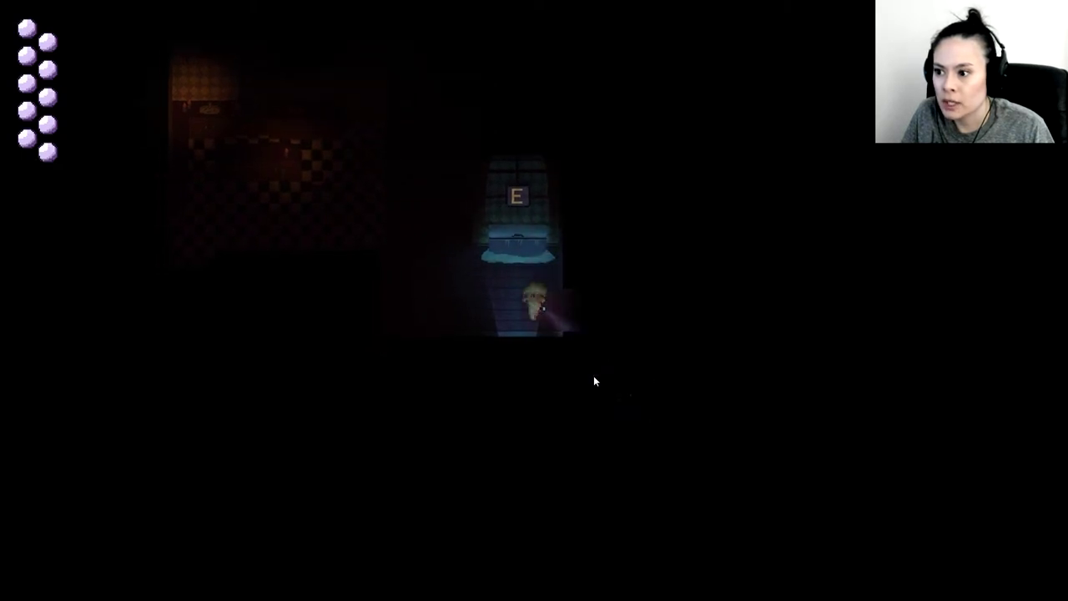
pyautogui.press('a')
pyautogui.press('w')
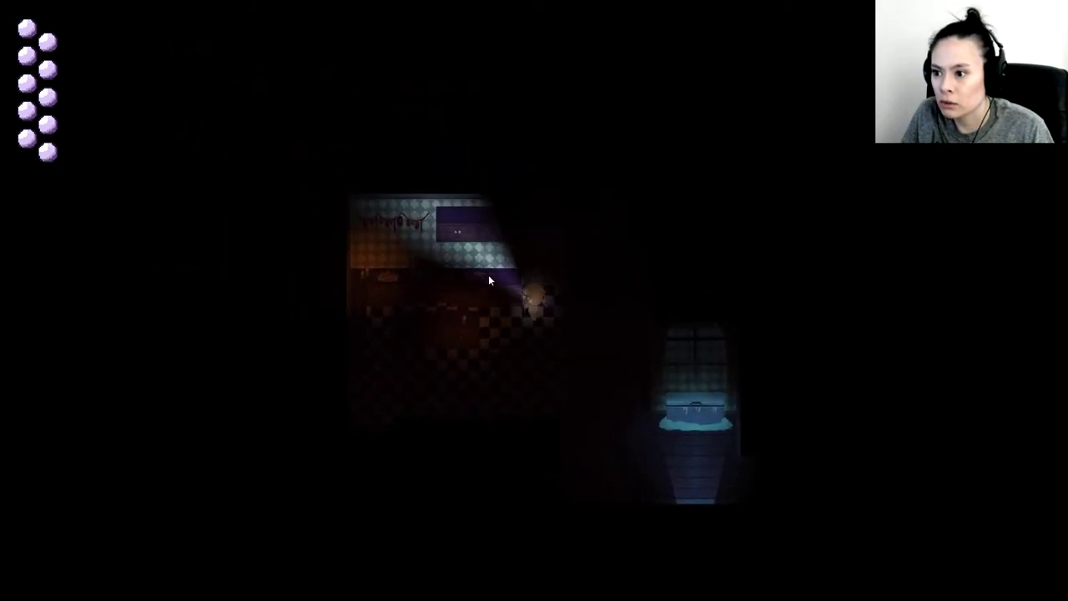
# Step: Move around the checkered room, then return to the bathroom area
pyautogui.press('a')
pyautogui.press('d')
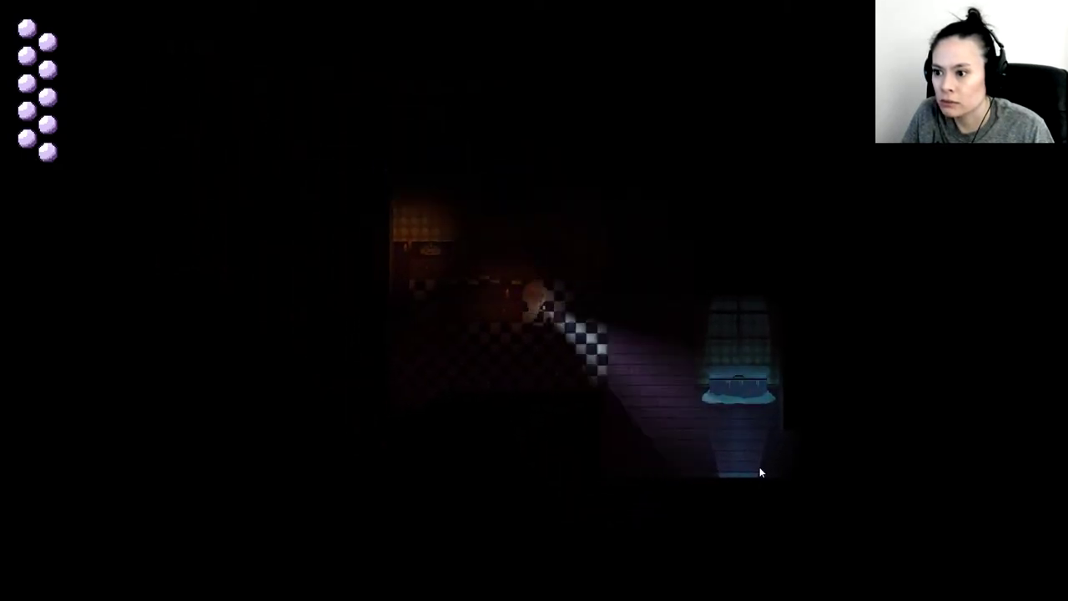
pyautogui.press('d')
pyautogui.press('s')
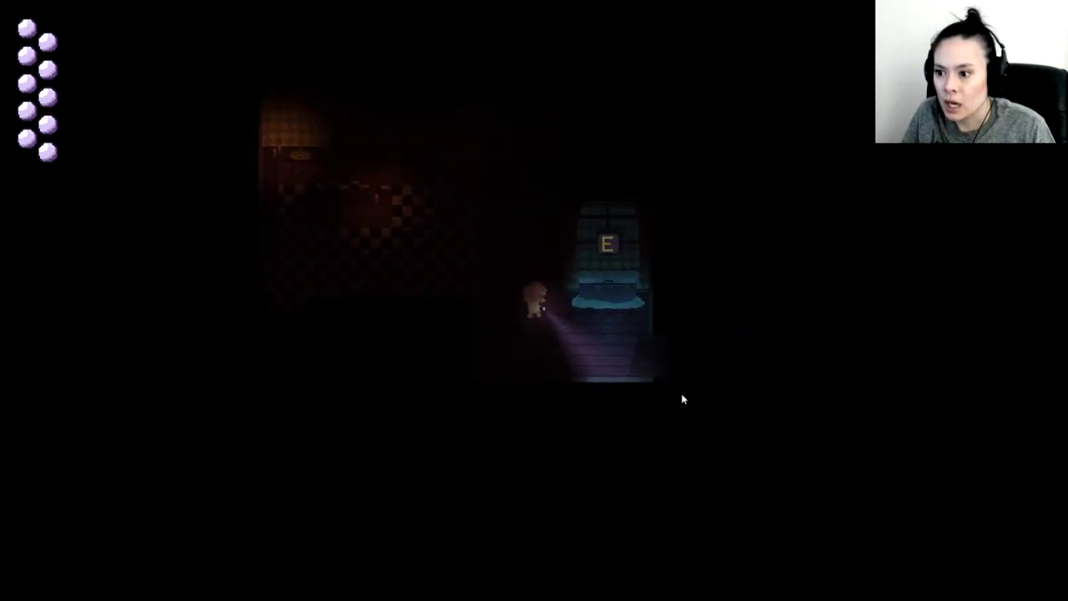
pyautogui.press('s')
pyautogui.press('d')
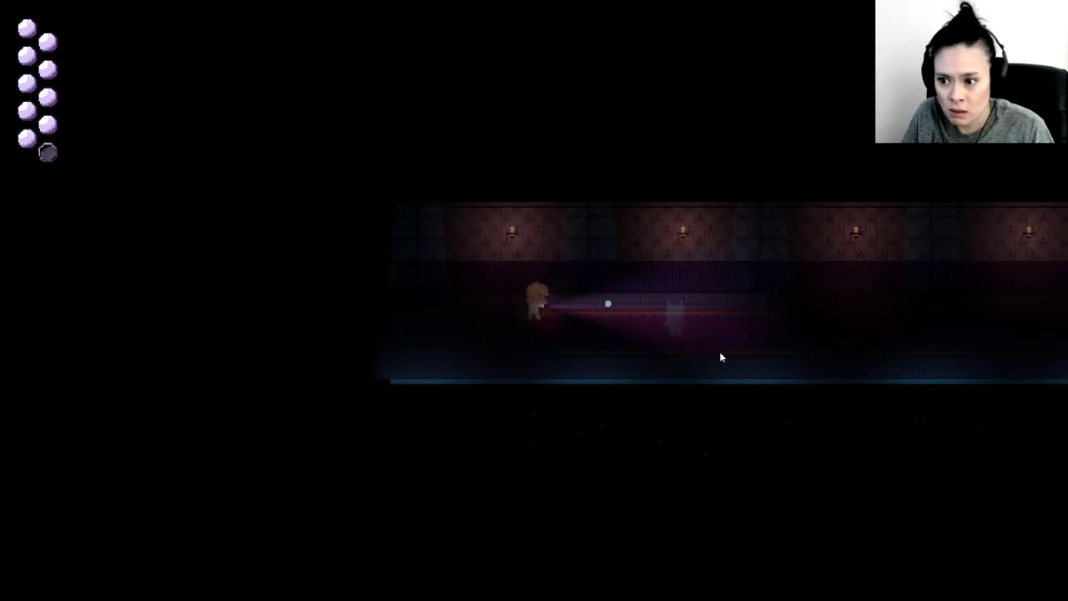
# Step: Walk the girl right along the hallway to the lamp at its end
pyautogui.press('d')
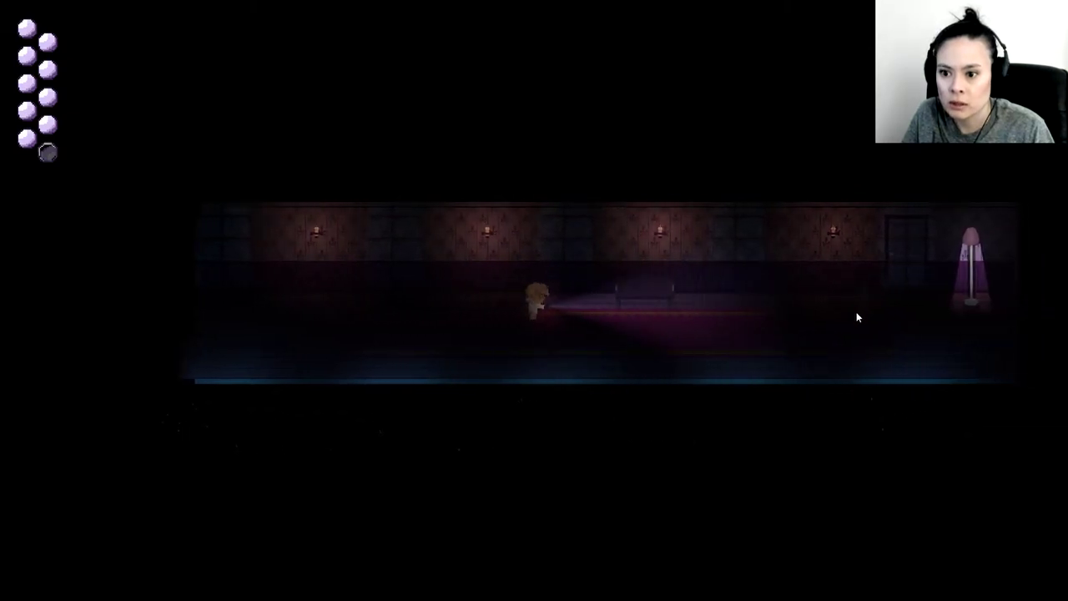
pyautogui.press('d')
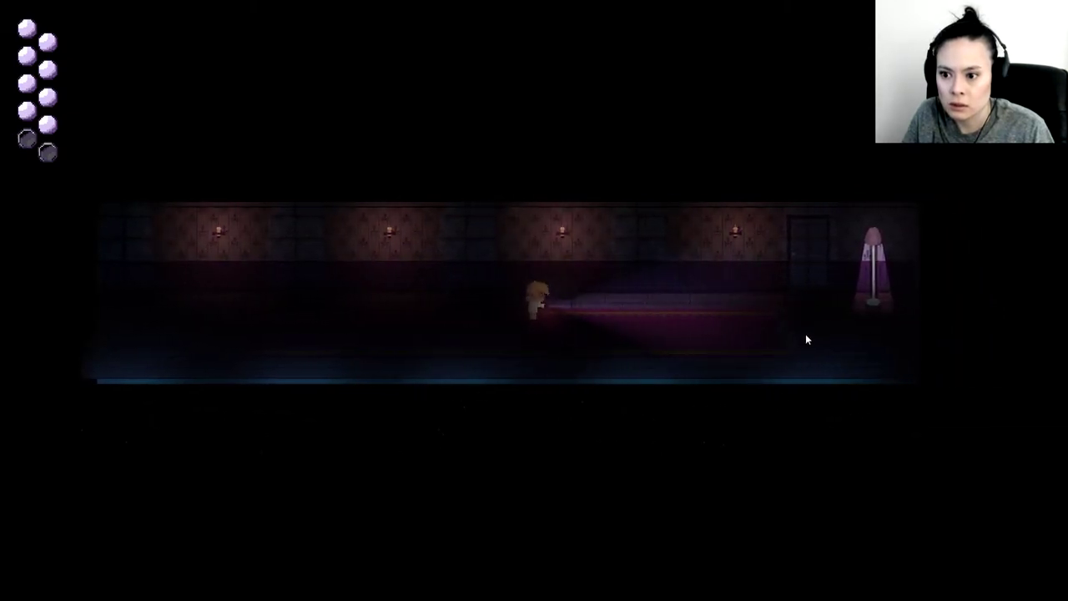
pyautogui.press('d')
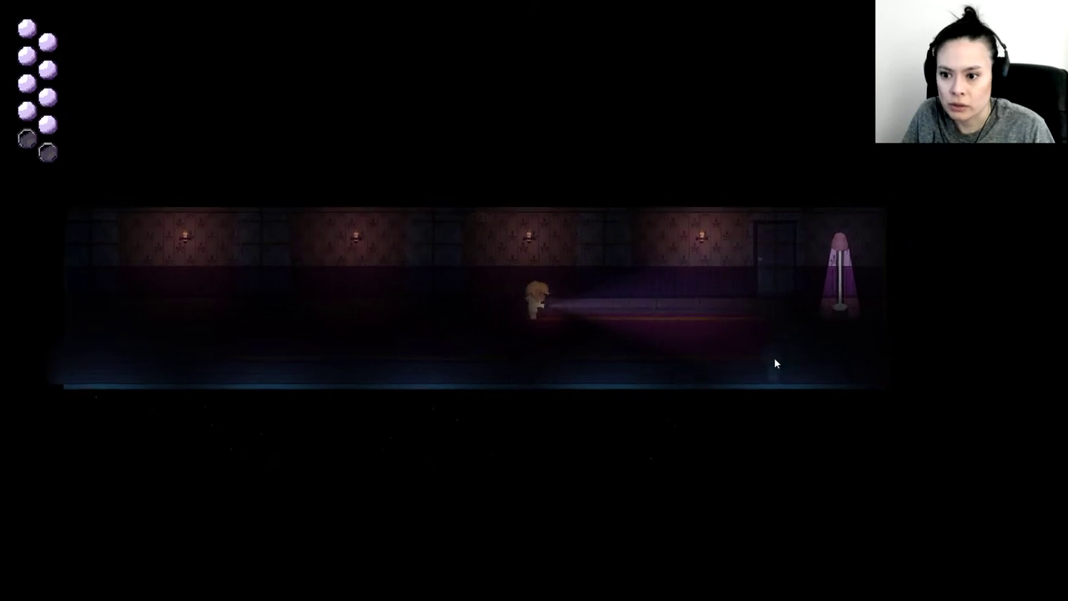
pyautogui.press('d')
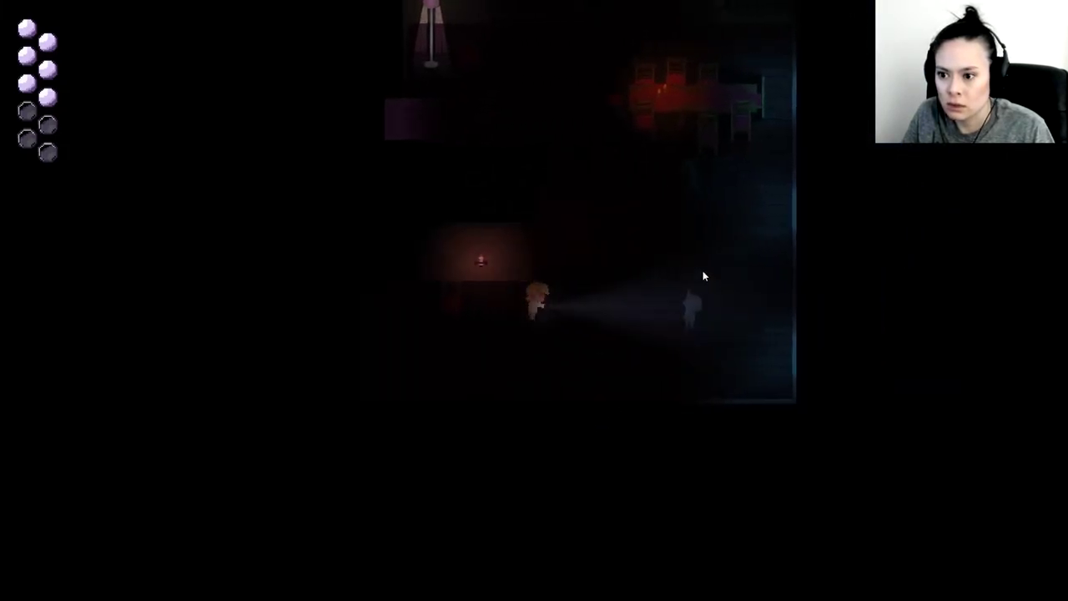
# Step: Search the room along the right-hand wall, then restart with Play after being caught
pyautogui.press('w')
pyautogui.press('d')
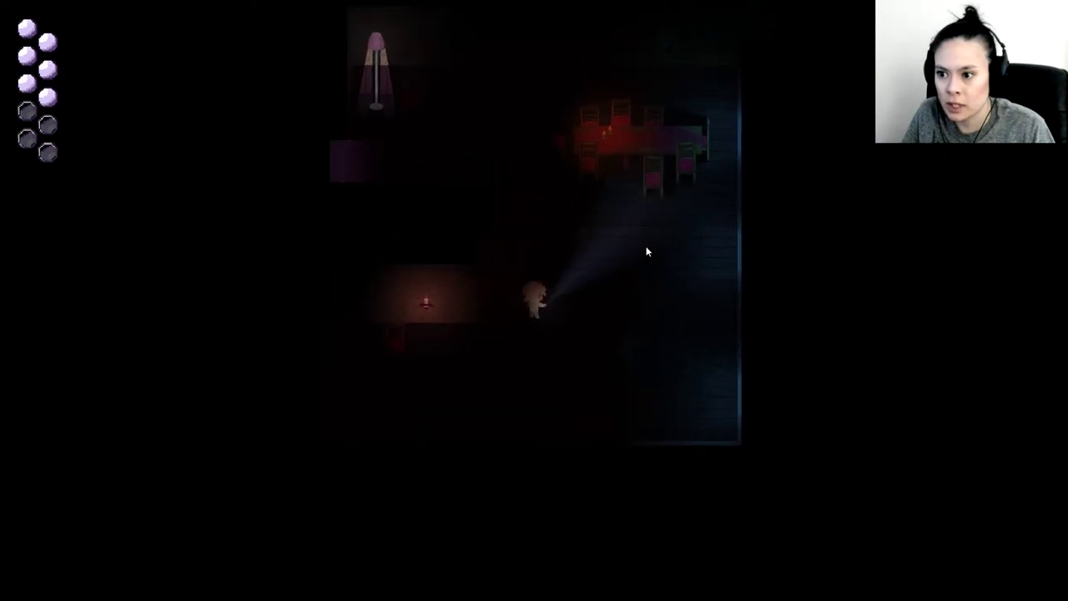
pyautogui.press('d')
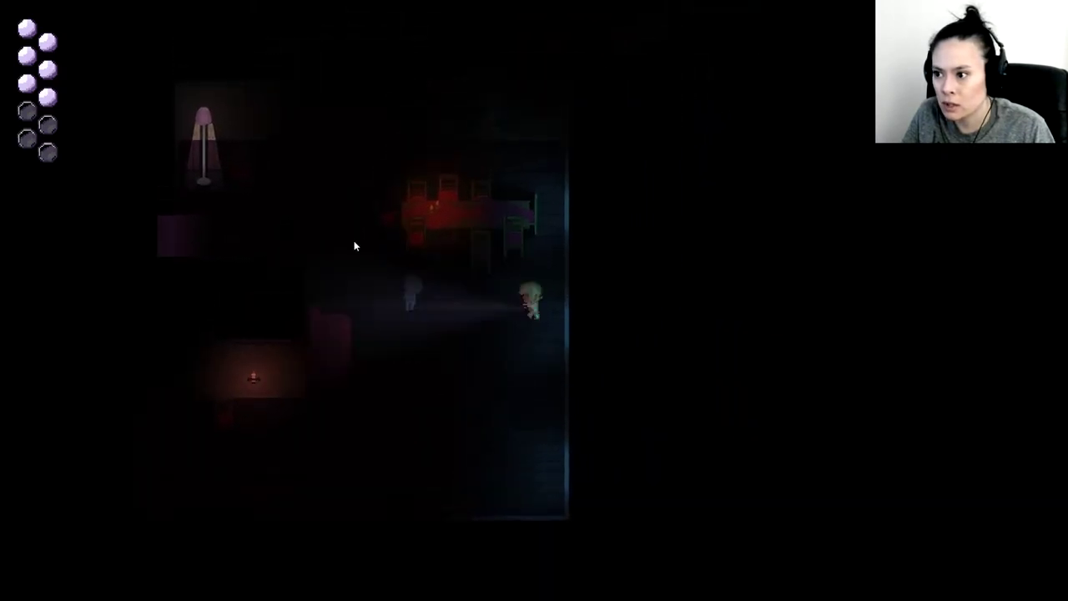
pyautogui.press('a')
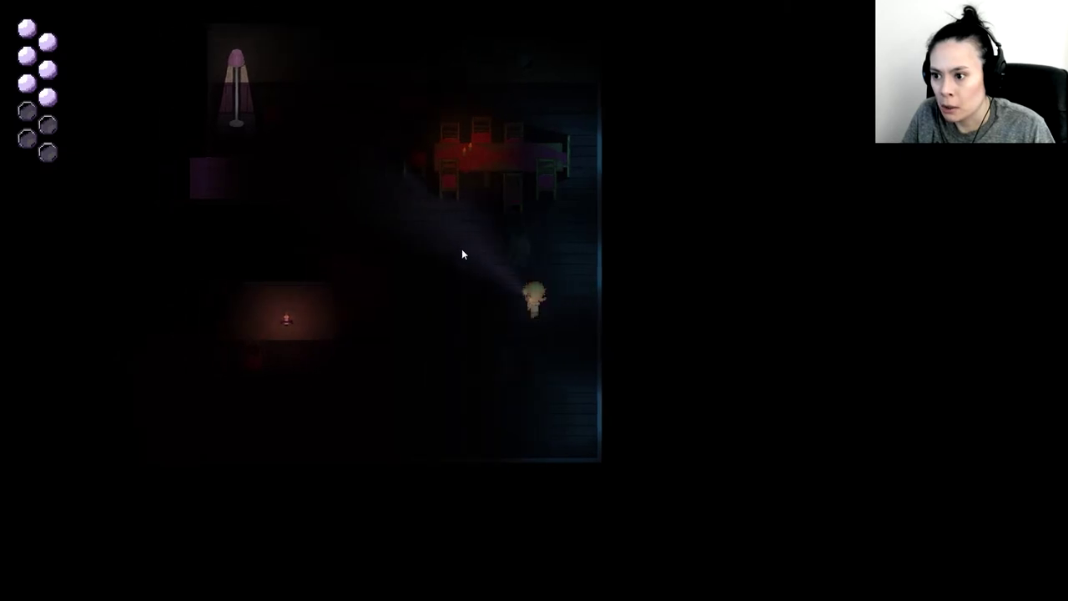
pyautogui.press('w')
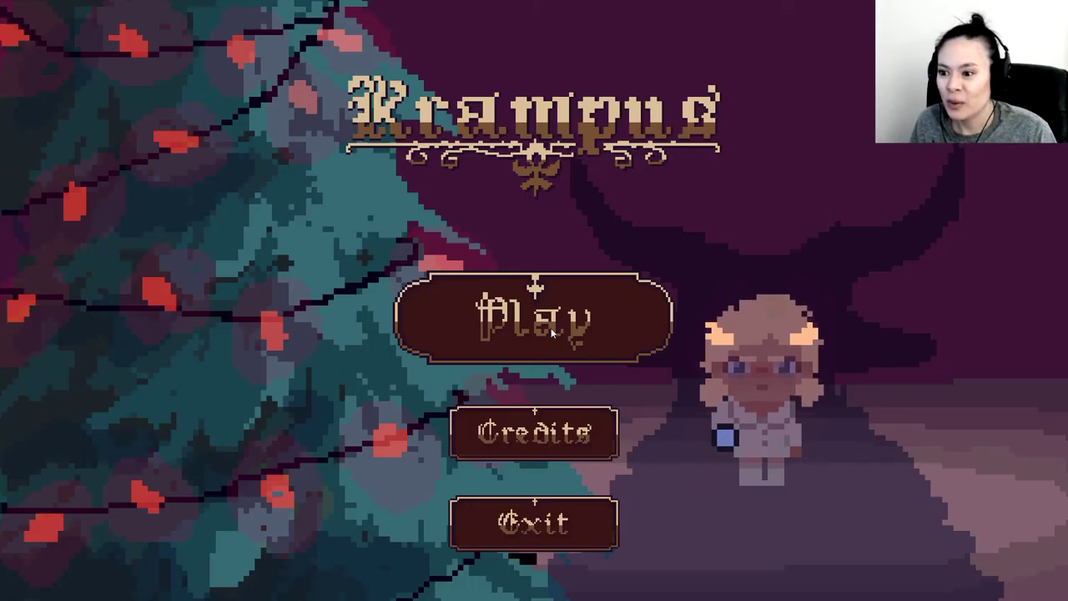
pyautogui.click(552, 332)
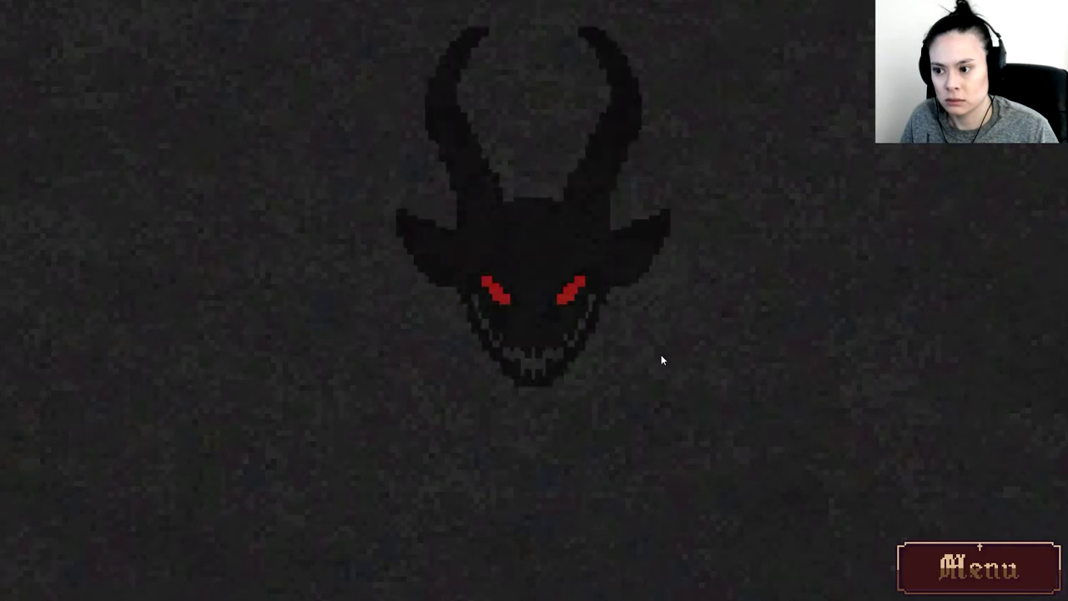
# Step: Return to the title menu via Menu on the GAME OVER screen
pyautogui.click(960, 568)
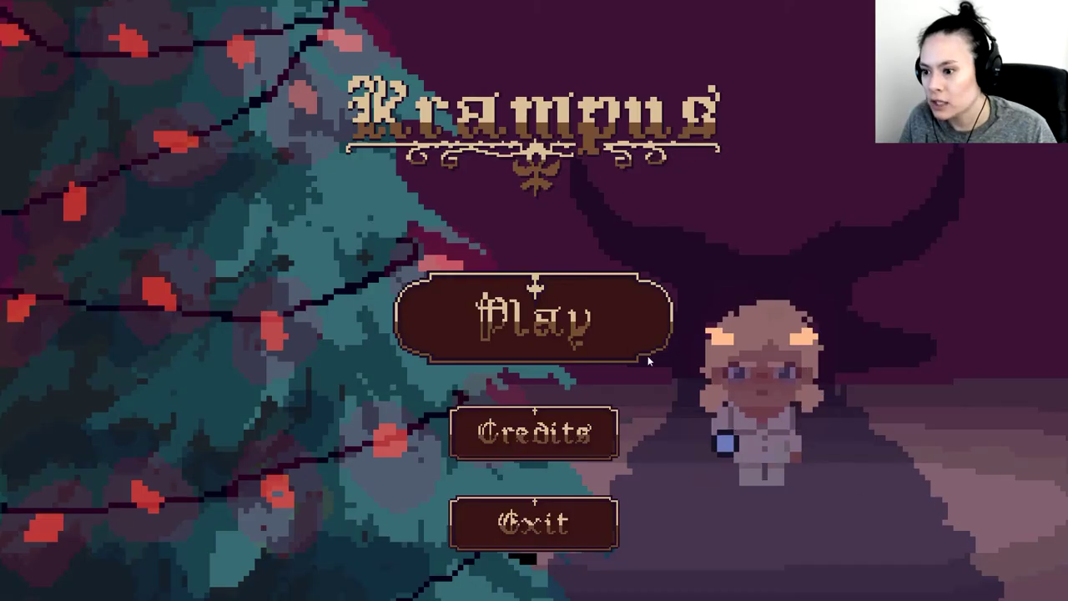
# Step: Start a new run and walk past the dining table to read the lamp's message
pyautogui.click(575, 331)
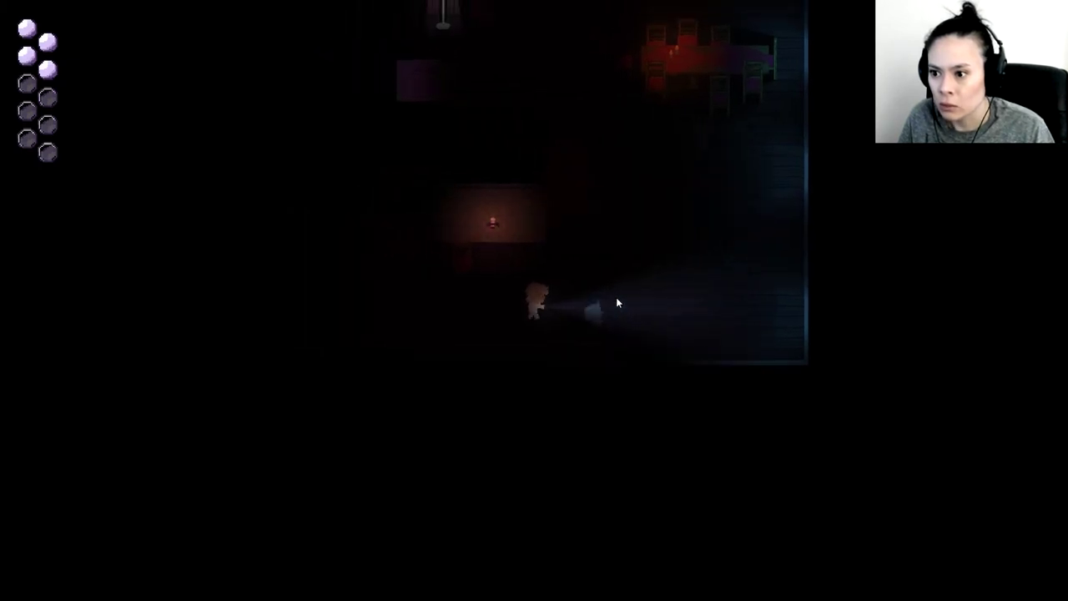
pyautogui.press('Up')
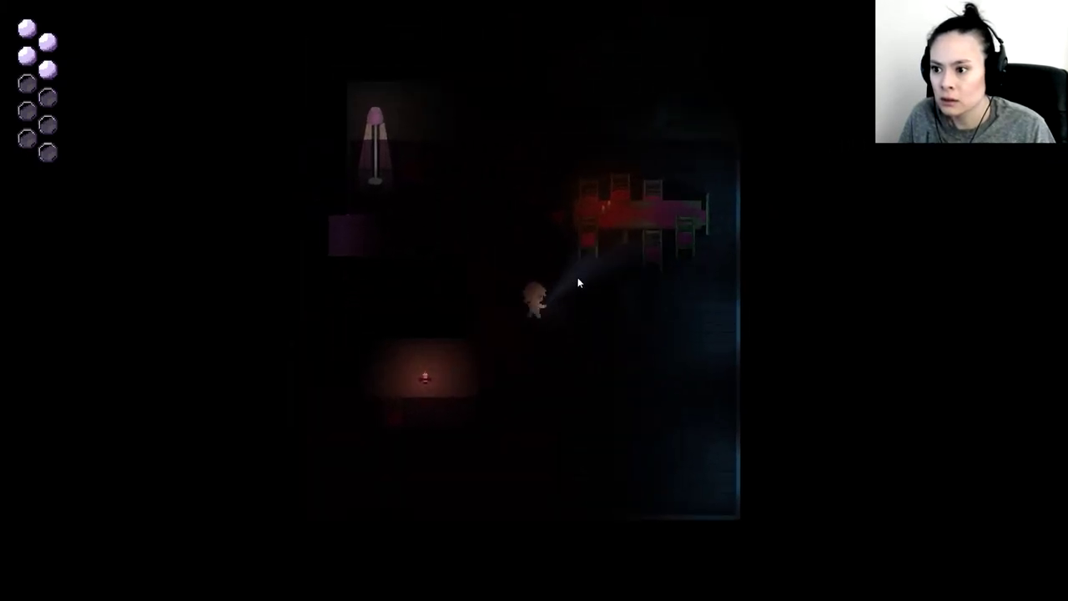
pyautogui.press('Up')
pyautogui.press('Left')
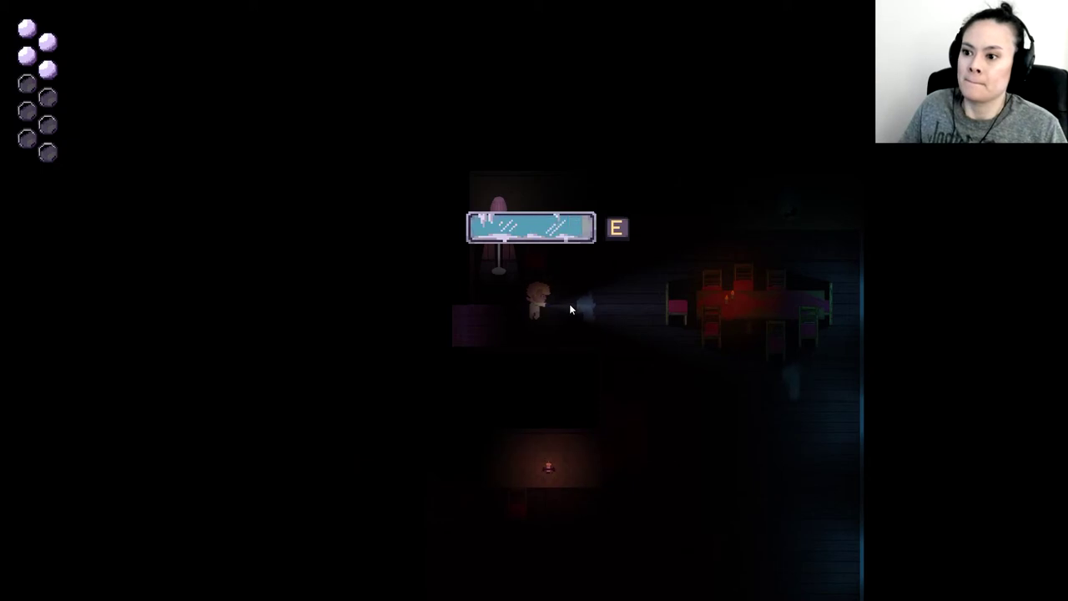
pyautogui.press('e')
# Step: Use the lamp, switch off the flashlight, and cross the checkered corridor past the bed
pyautogui.press('Up')
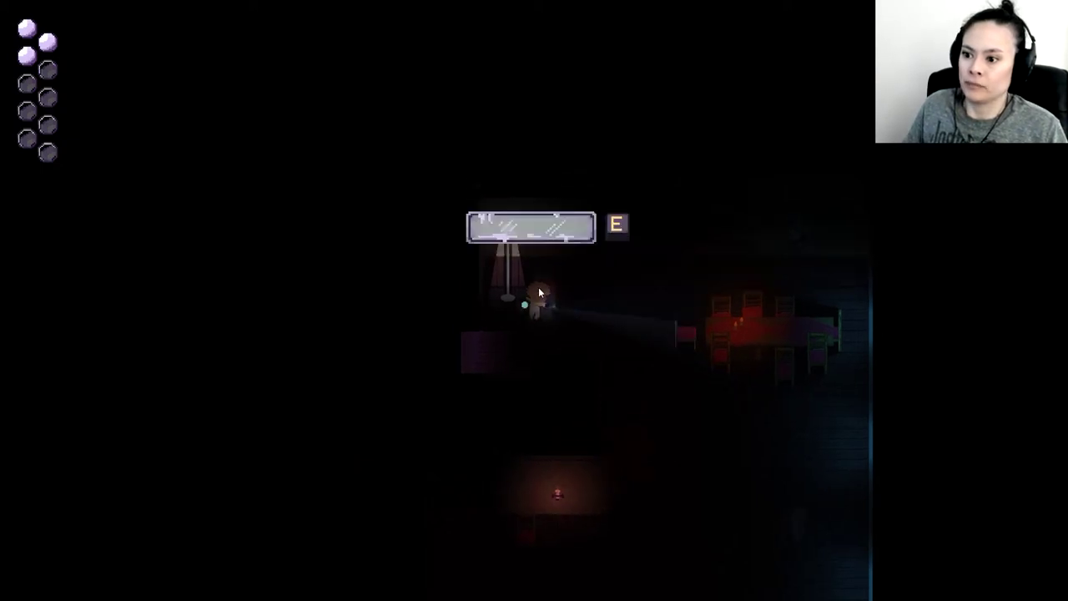
pyautogui.press('e')
pyautogui.press('Left')
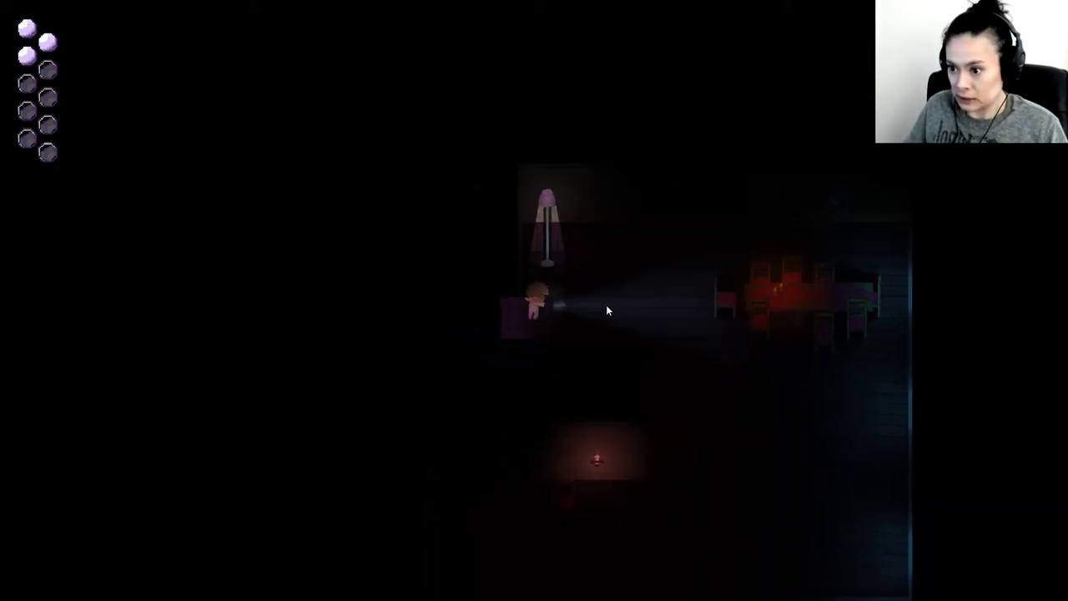
pyautogui.press('e')
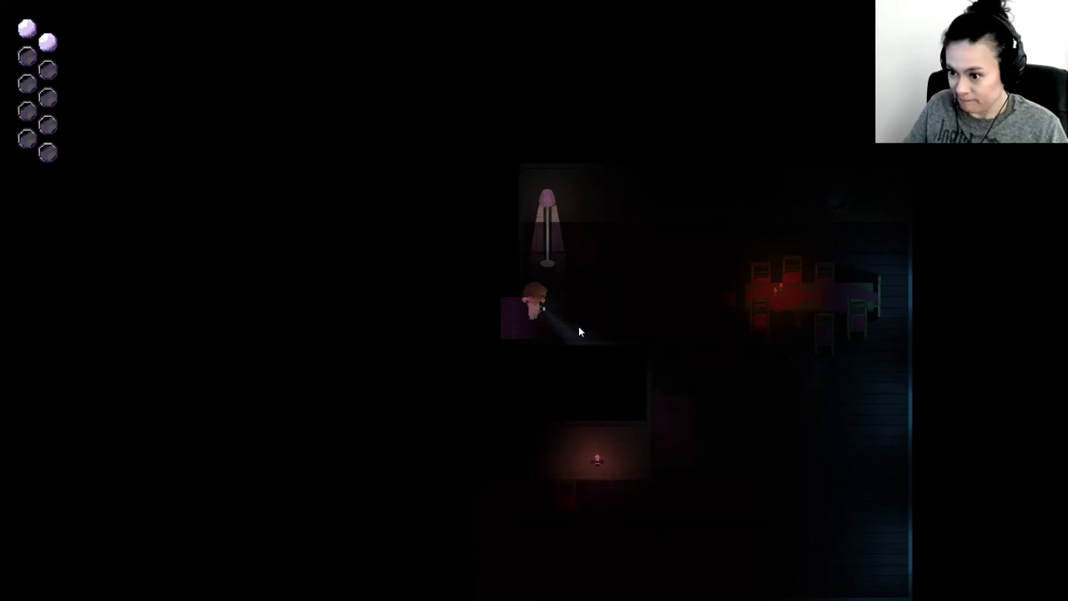
pyautogui.press('e')
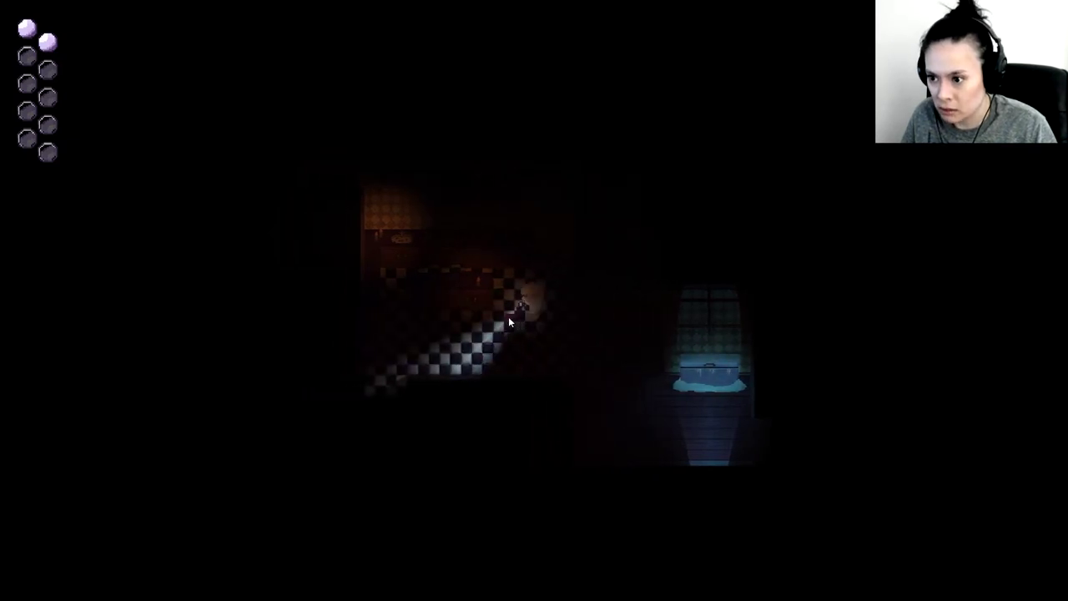
pyautogui.press('w')
pyautogui.press('d')
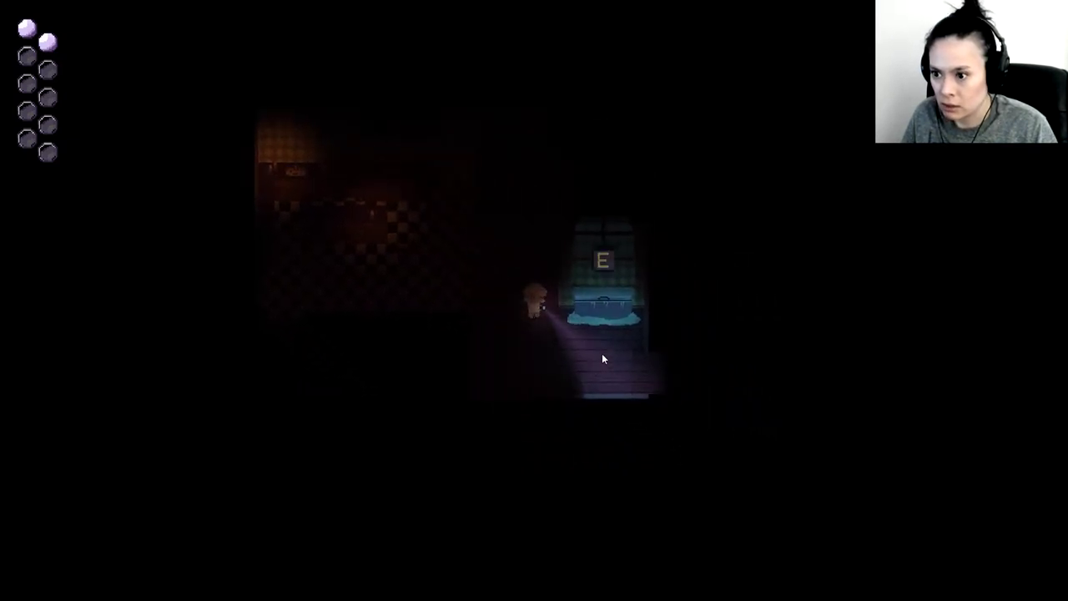
pyautogui.press('w')
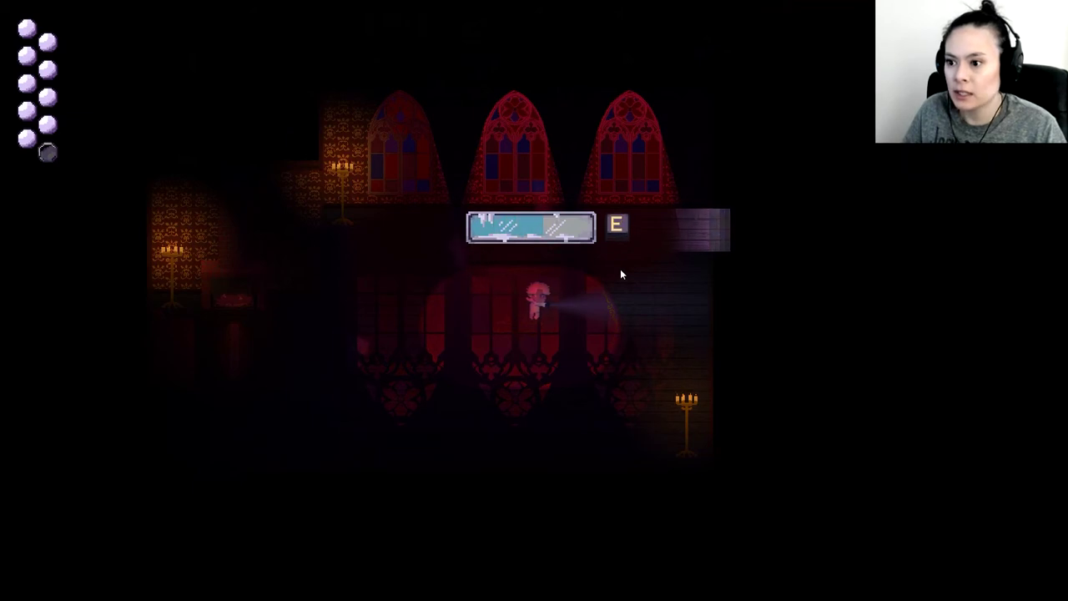
# Step: Hold E at the stained-glass hall's wall panel until it opens, then move on
pyautogui.press('e')
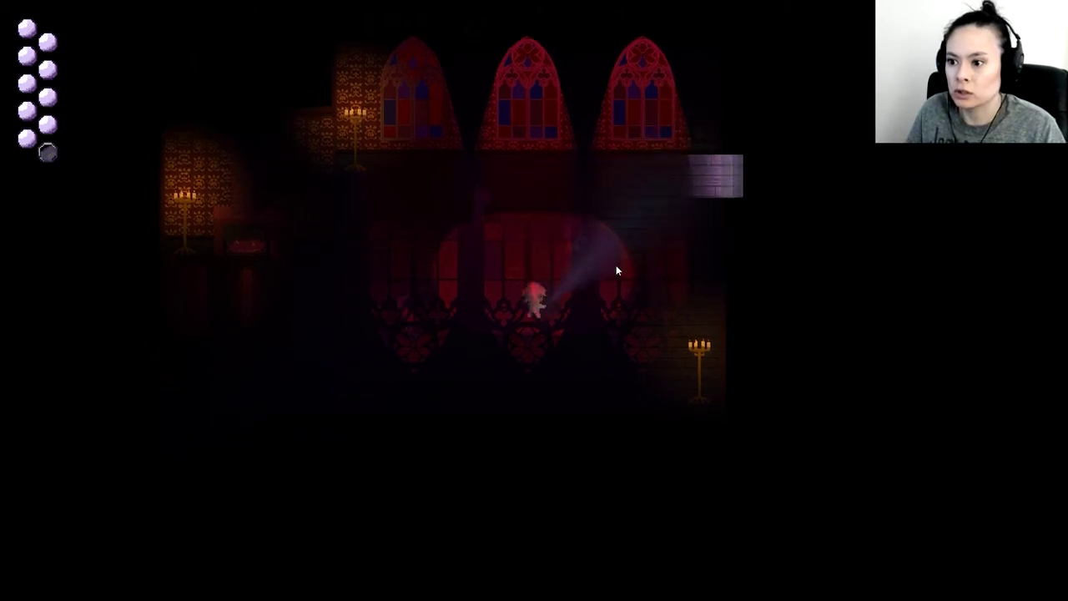
pyautogui.press('e')
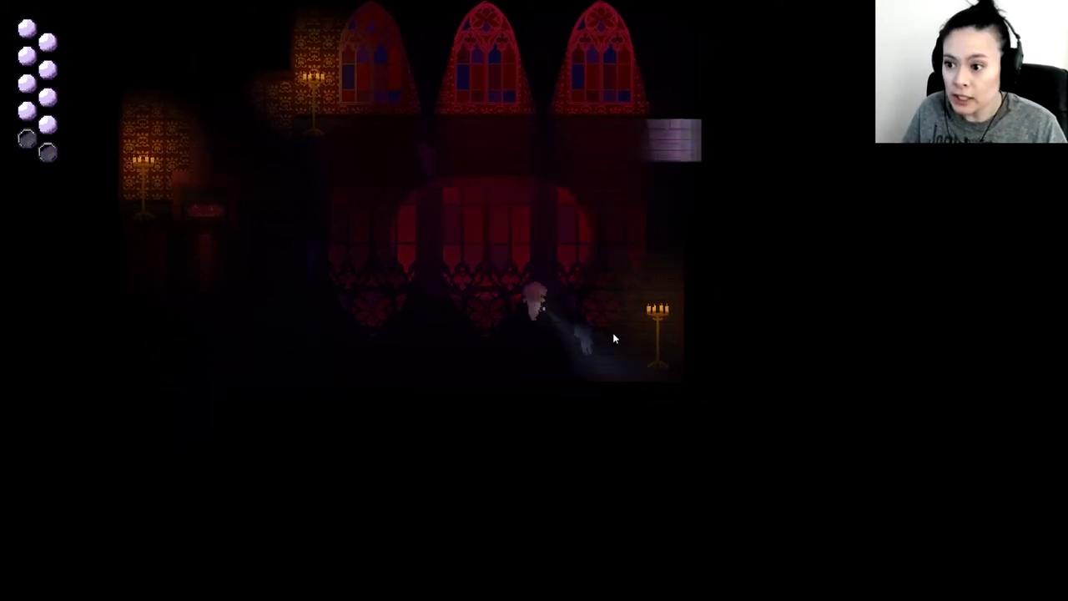
pyautogui.press('w')
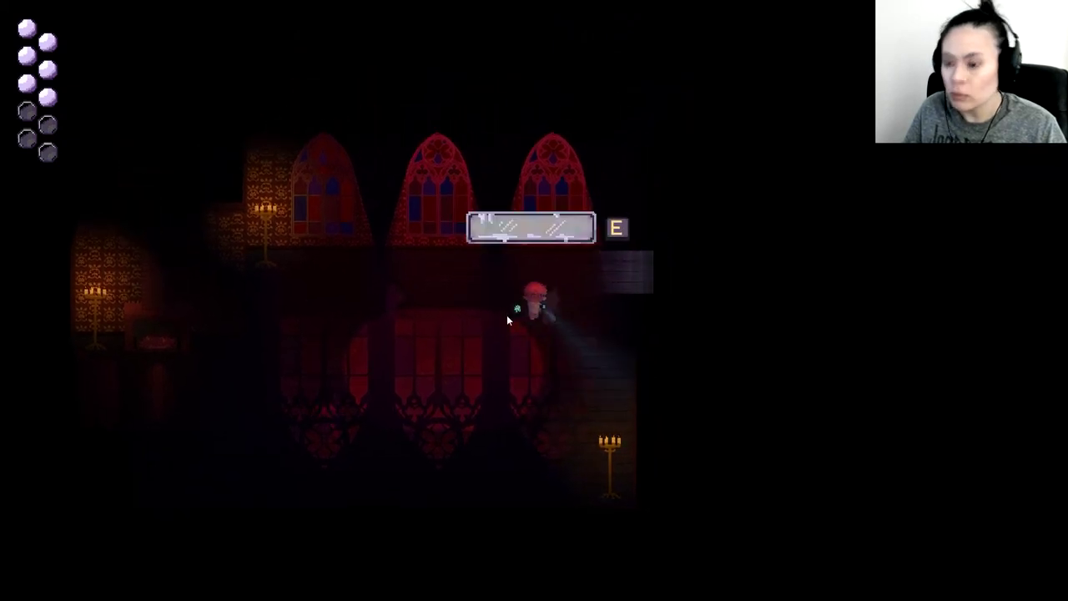
pyautogui.press('e')
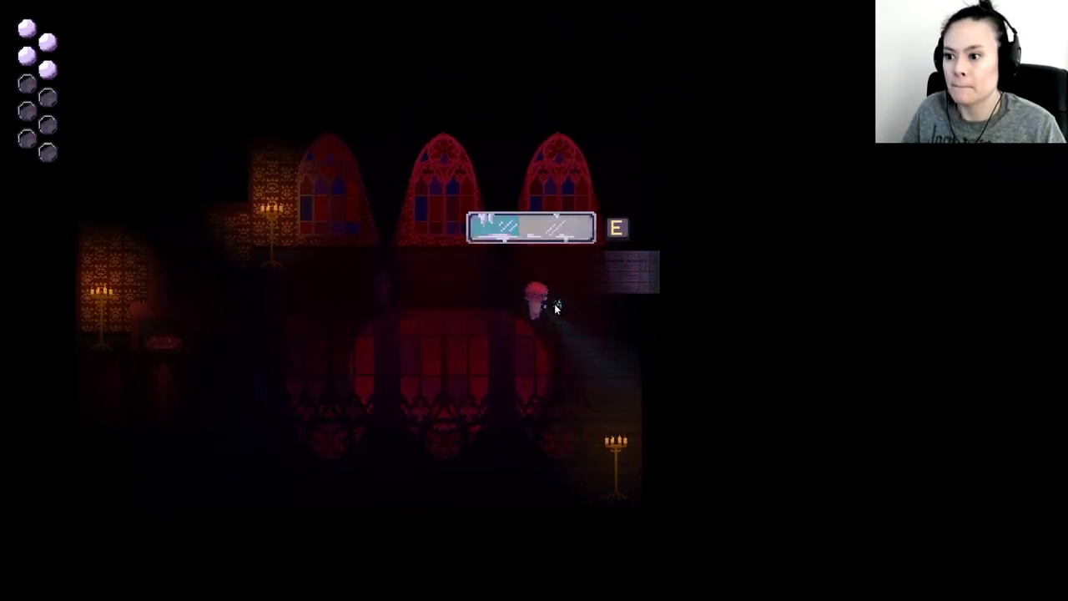
pyautogui.press('e')
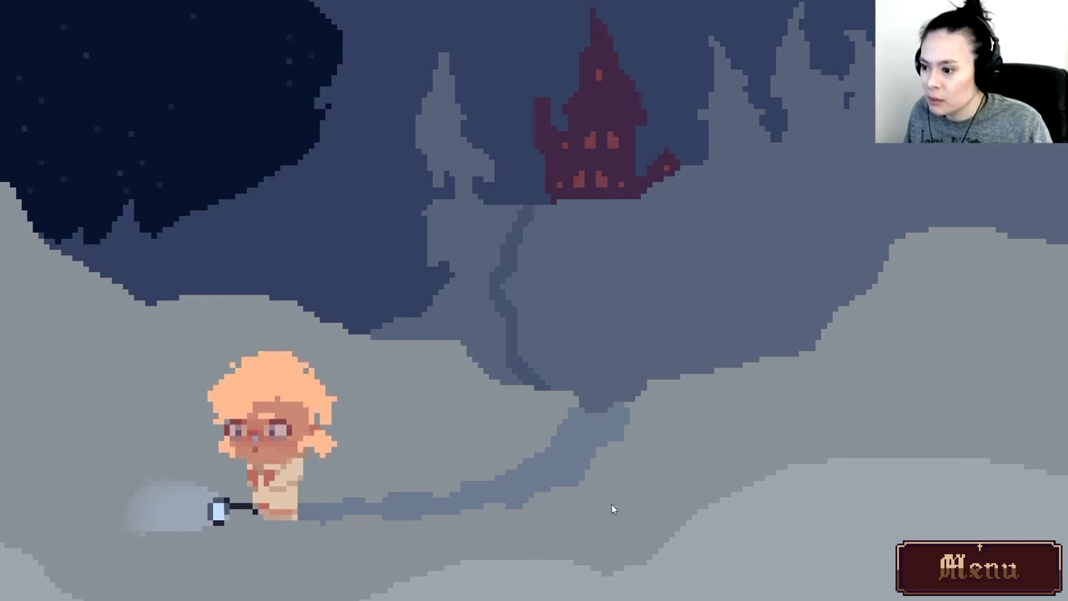
# Step: Leave the snowy ending scene for the title menu and open Credits
pyautogui.click(947, 567)
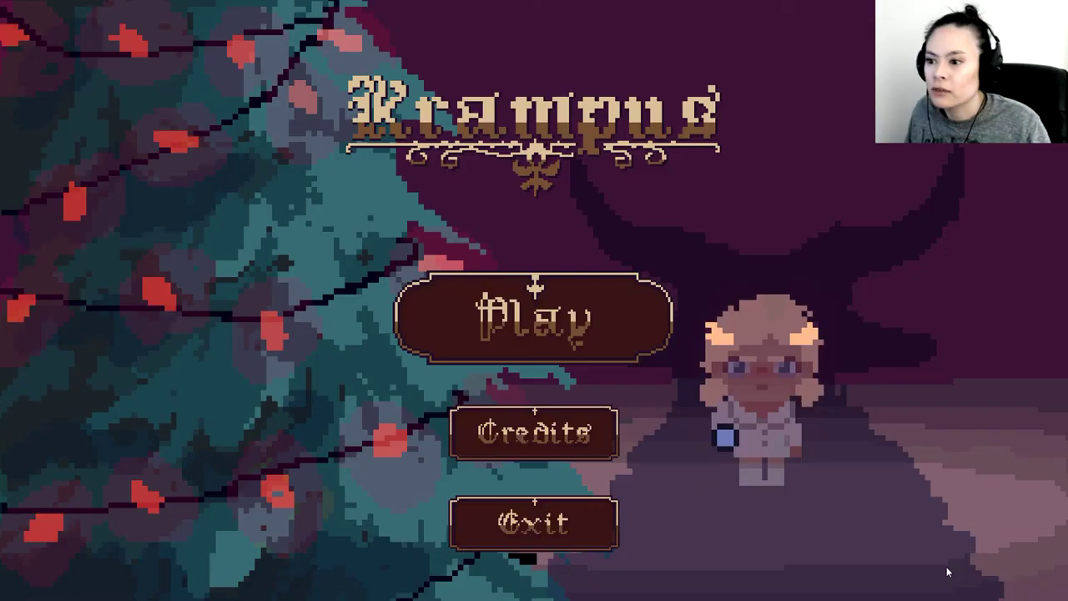
pyautogui.click(534, 434)
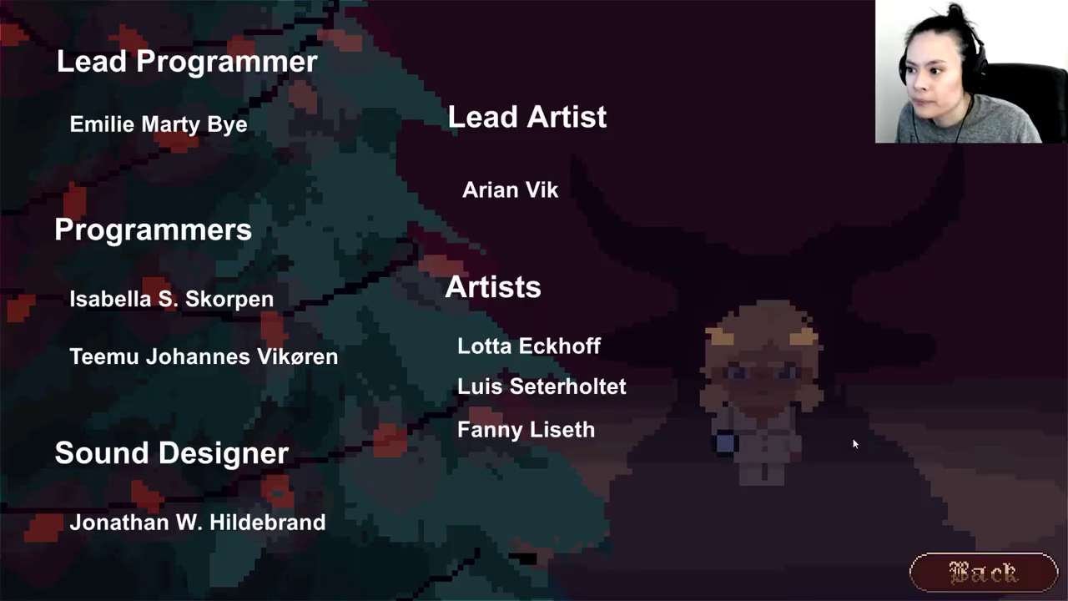